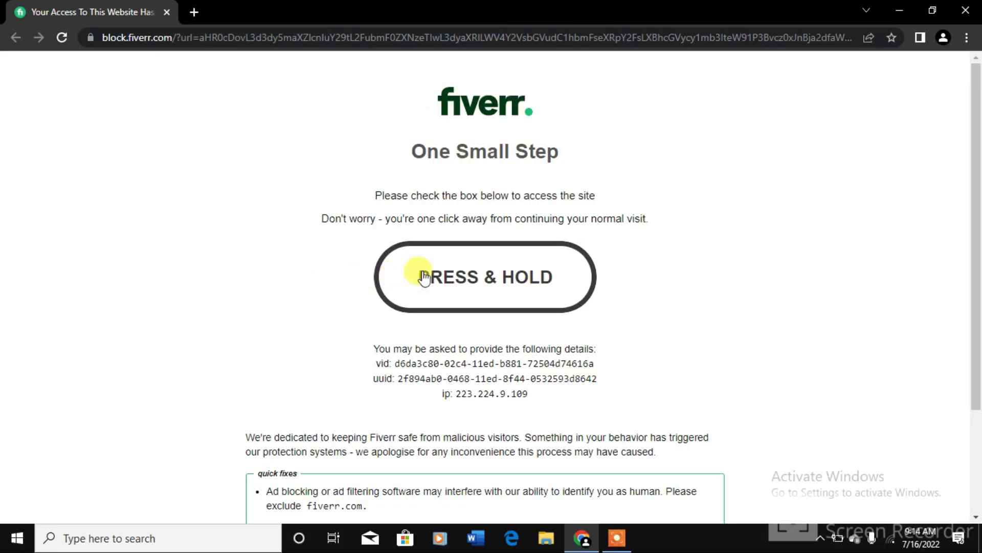
Press and hold the PRESS & HOLD check until it fills and the analytical papers gig loads
{"action": "left_click_drag", "start_coordinate": [423, 276], "coordinate": [424, 277]}
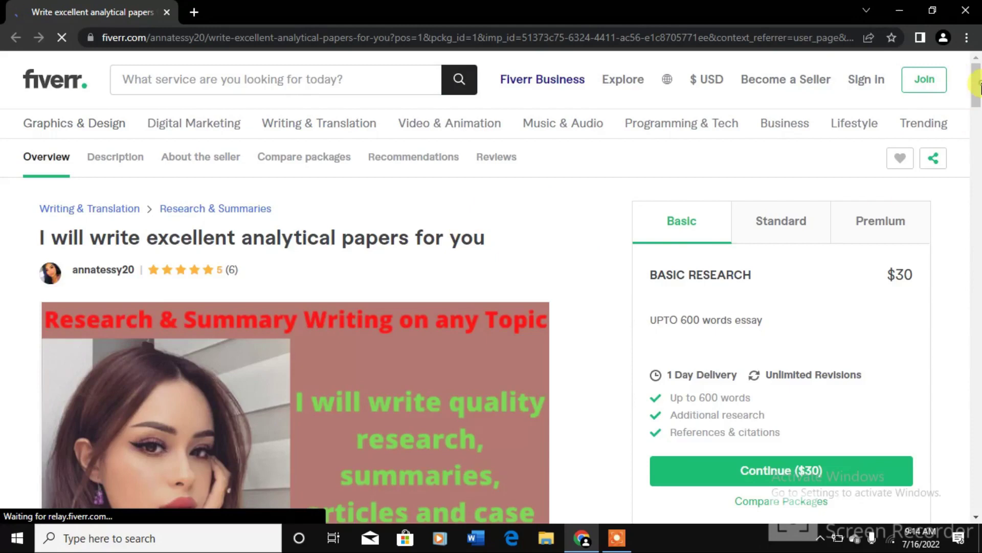
{"action": "mouse_move", "coordinate": [975, 85]}
{"action": "left_mouse_down"}
{"action": "mouse_move", "coordinate": [974, 108]}
{"action": "mouse_move", "coordinate": [975, 81]}
{"action": "left_mouse_up"}
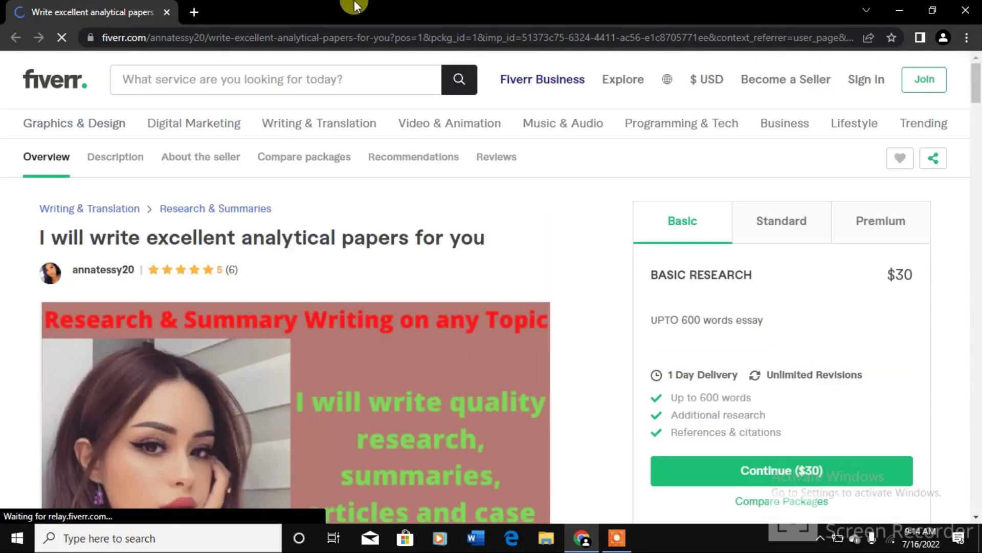
In a new tab, reopen the 'Your Access To This Website Has Been Blocked' page from History
{"action": "left_click", "coordinate": [193, 14]}
{"action": "left_click", "coordinate": [154, 37]}
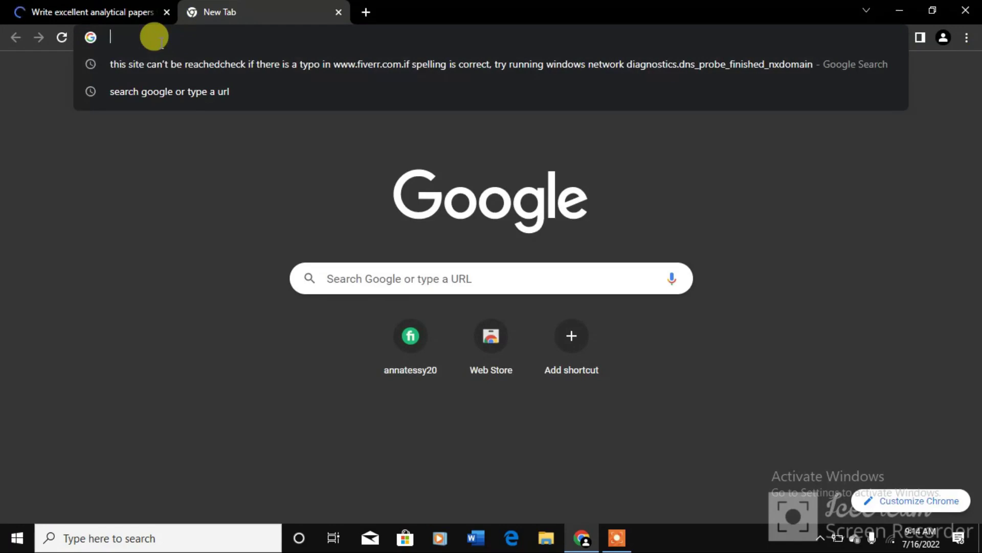
{"action": "left_click", "coordinate": [968, 37]}
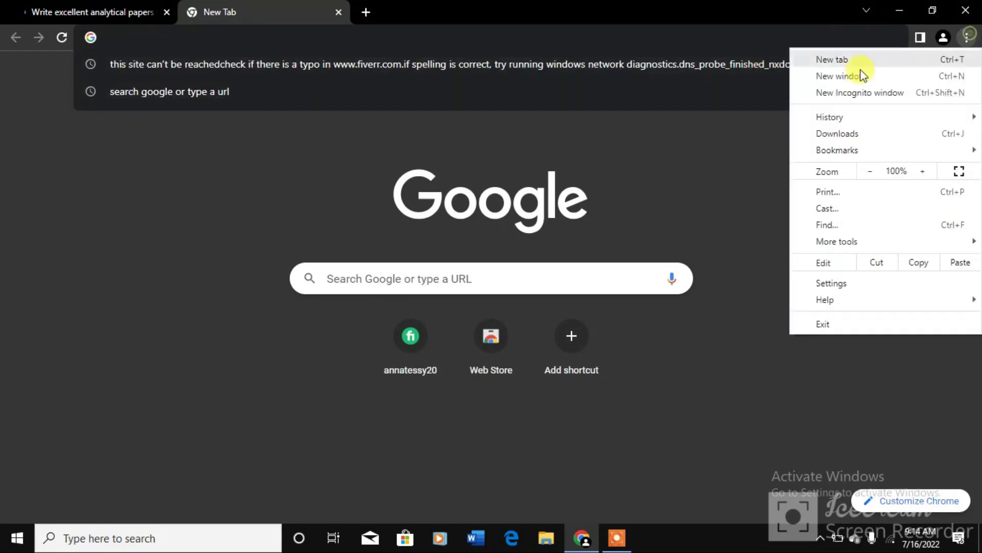
{"action": "mouse_move", "coordinate": [830, 117]}
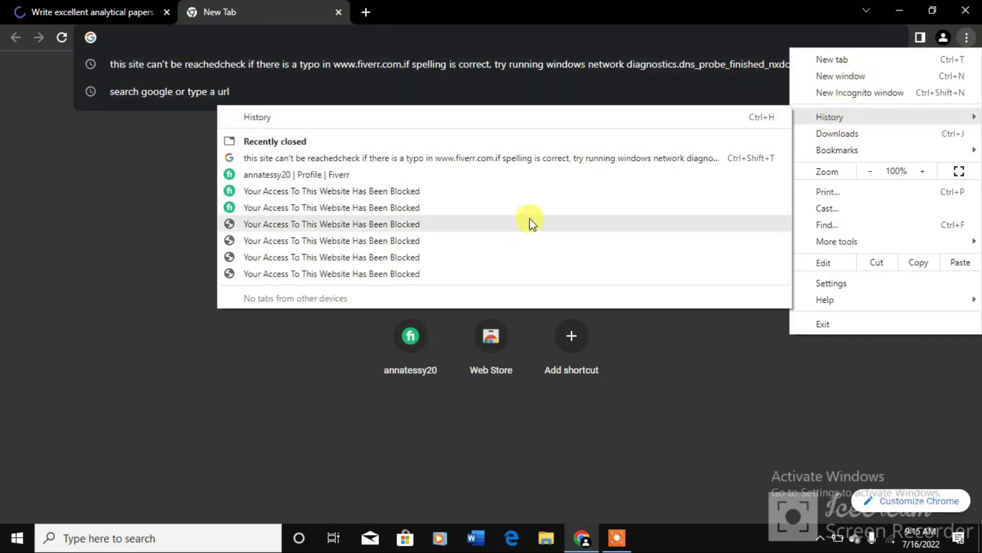
{"action": "left_click", "coordinate": [497, 240]}
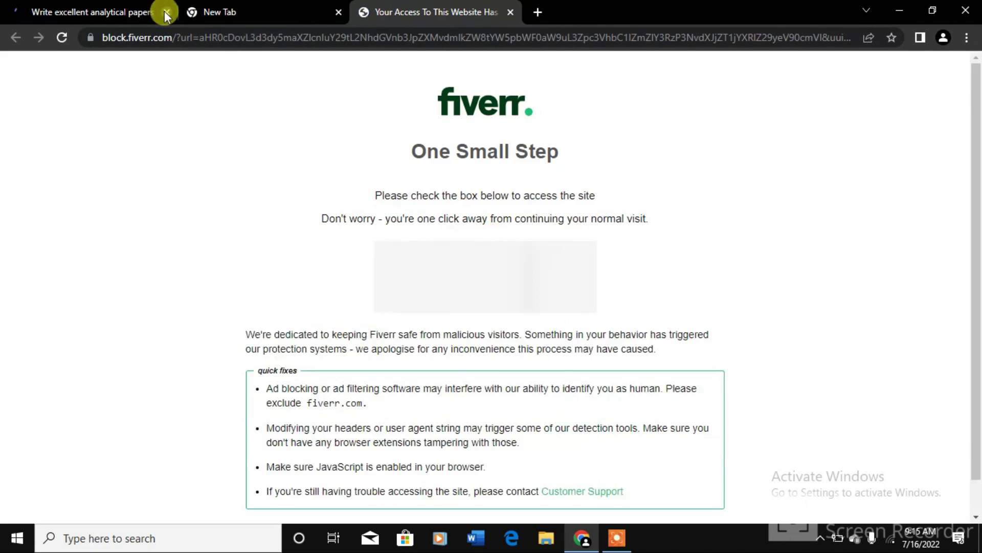
Close the analytical papers gig tab and empty new tab, then hold the verification check again
{"action": "left_click", "coordinate": [165, 11]}
{"action": "left_click", "coordinate": [164, 10]}
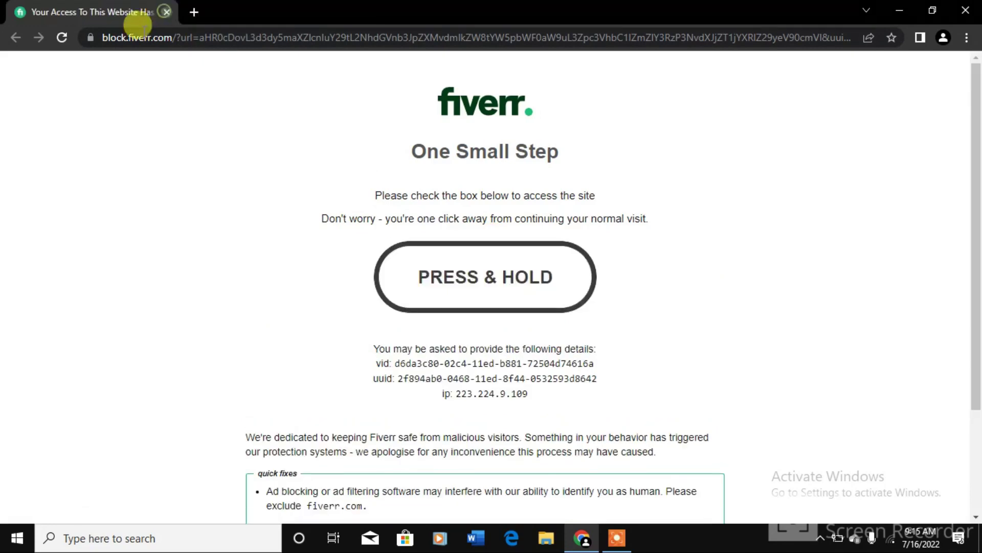
{"action": "left_click_drag", "start_coordinate": [437, 286], "coordinate": [438, 286]}
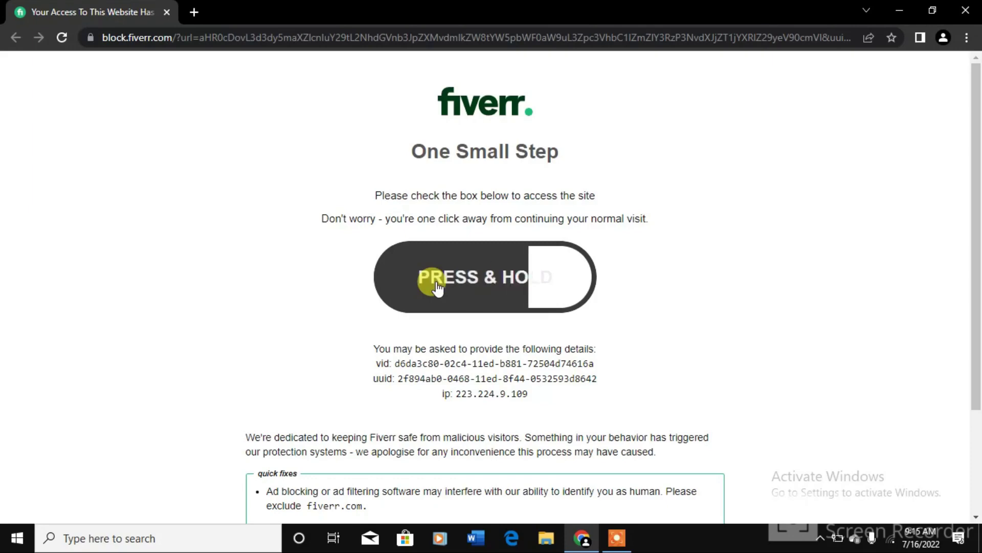
{"action": "scroll", "coordinate": [964, 183], "scroll_direction": "down", "scroll_amount": 2}
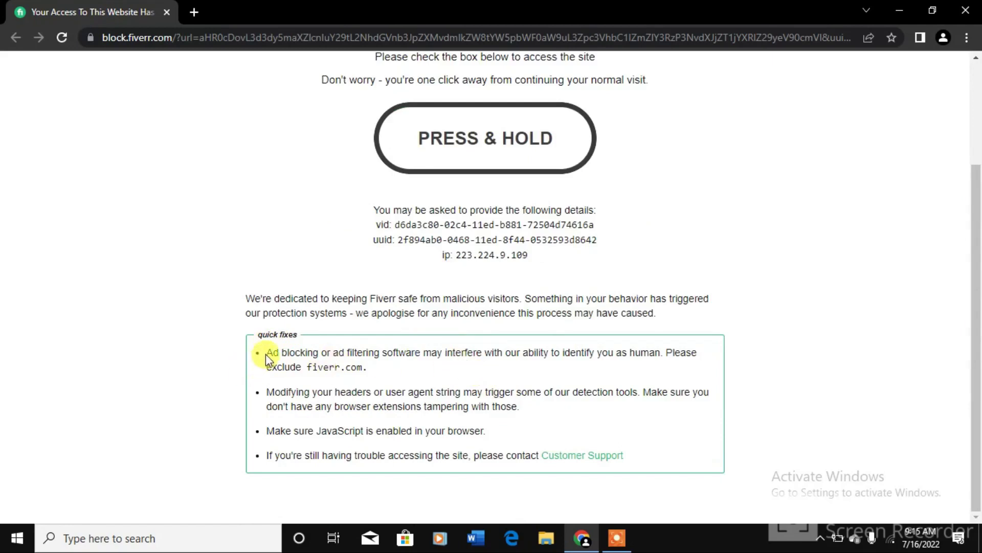
Highlight the quick-fixes advice, finishing on the JavaScript-enabled tip
{"action": "left_click_drag", "start_coordinate": [266, 353], "coordinate": [546, 409]}
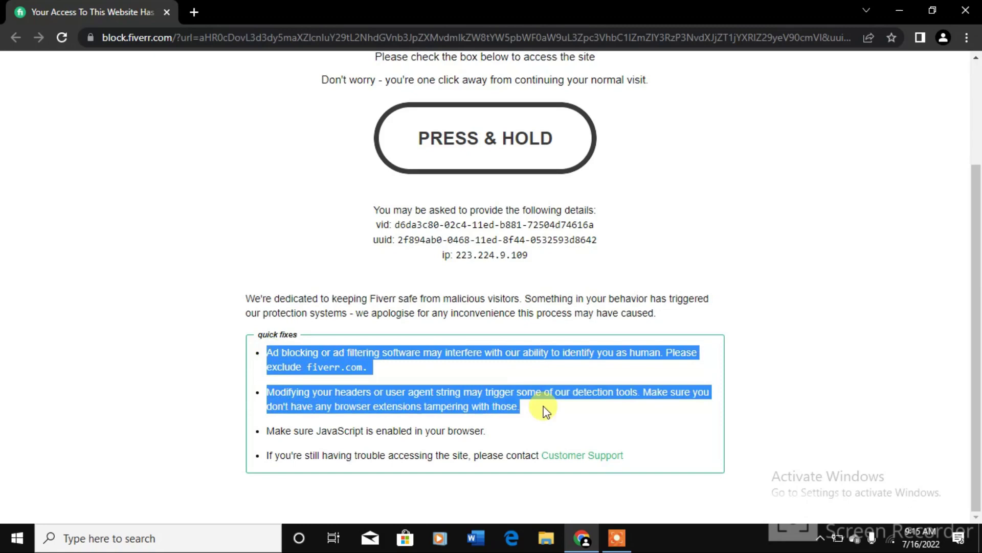
{"action": "mouse_move", "coordinate": [545, 409]}
{"action": "left_mouse_down"}
{"action": "mouse_move", "coordinate": [513, 457]}
{"action": "mouse_move", "coordinate": [523, 449]}
{"action": "left_mouse_up"}
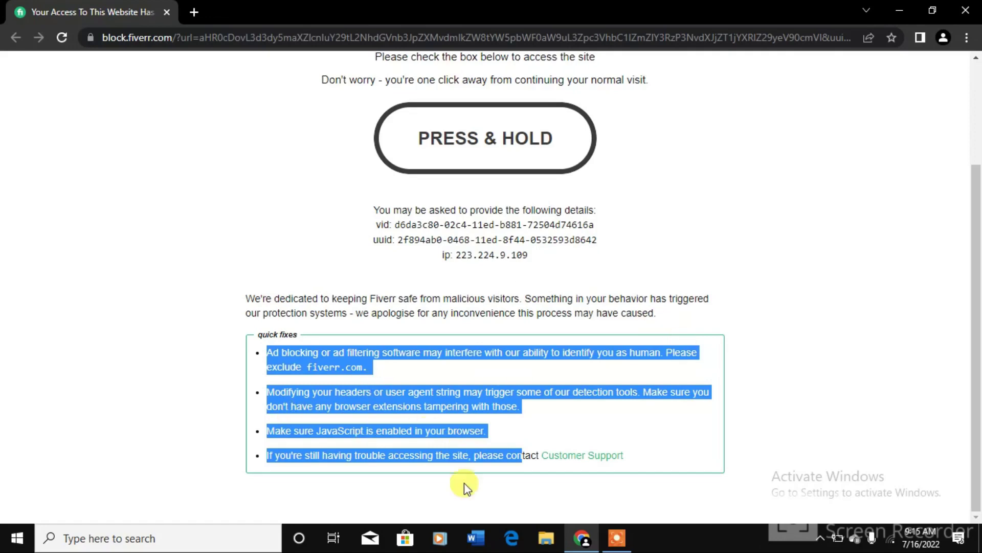
{"action": "left_click", "coordinate": [642, 462]}
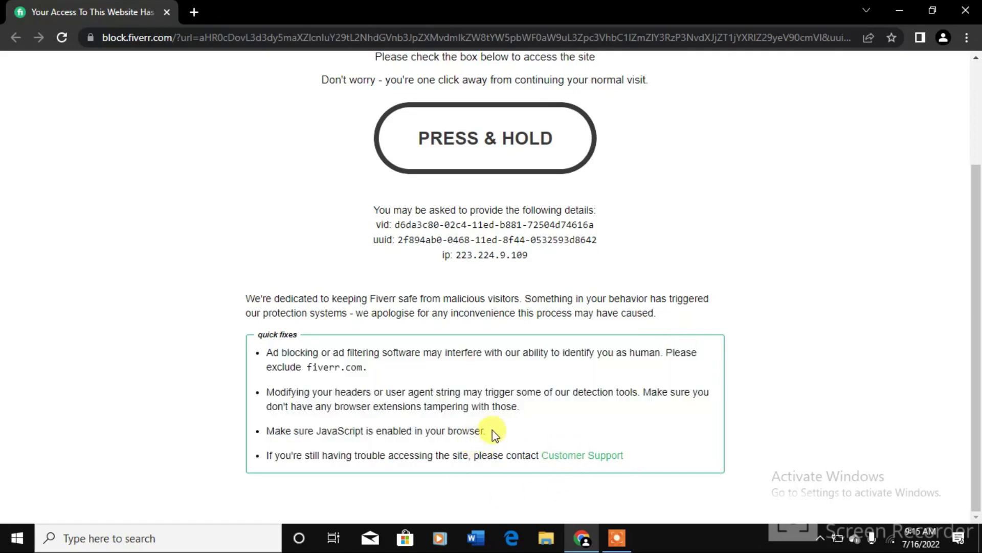
{"action": "left_click_drag", "start_coordinate": [491, 431], "coordinate": [261, 431]}
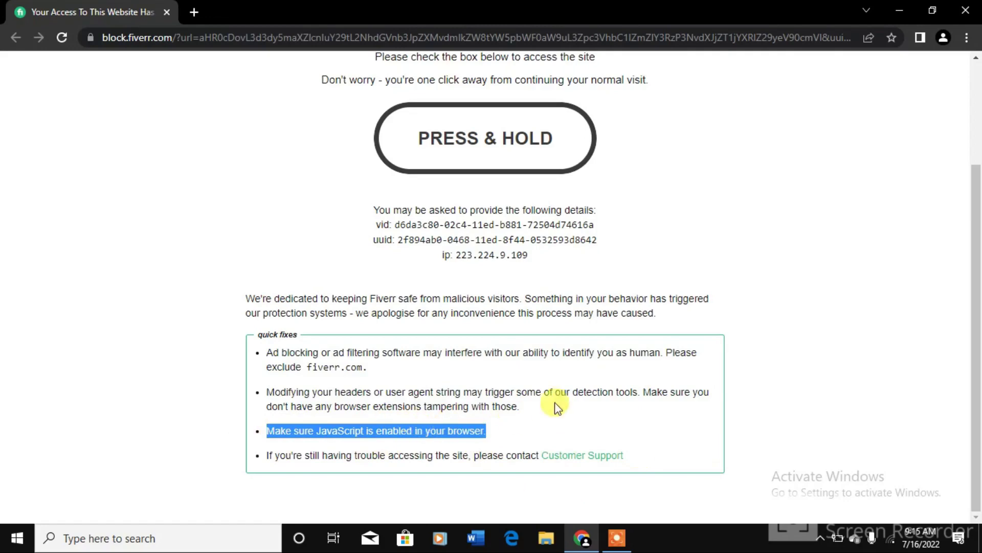
Launch the other Chrome profile from the desktop shortcut, close its Gmail tab, and focus the address bar
{"action": "left_click", "coordinate": [896, 8]}
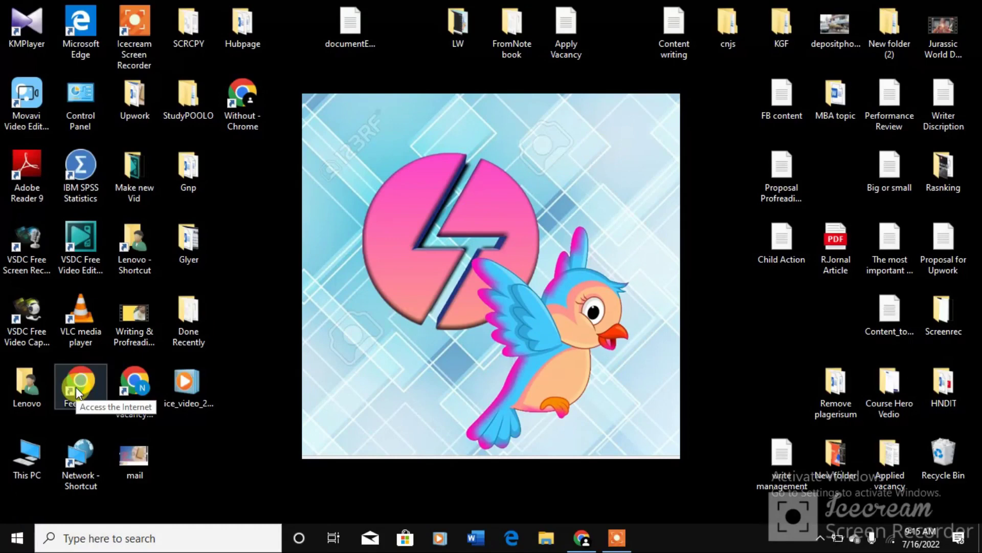
{"action": "left_click", "coordinate": [126, 384]}
{"action": "double_click", "coordinate": [128, 388]}
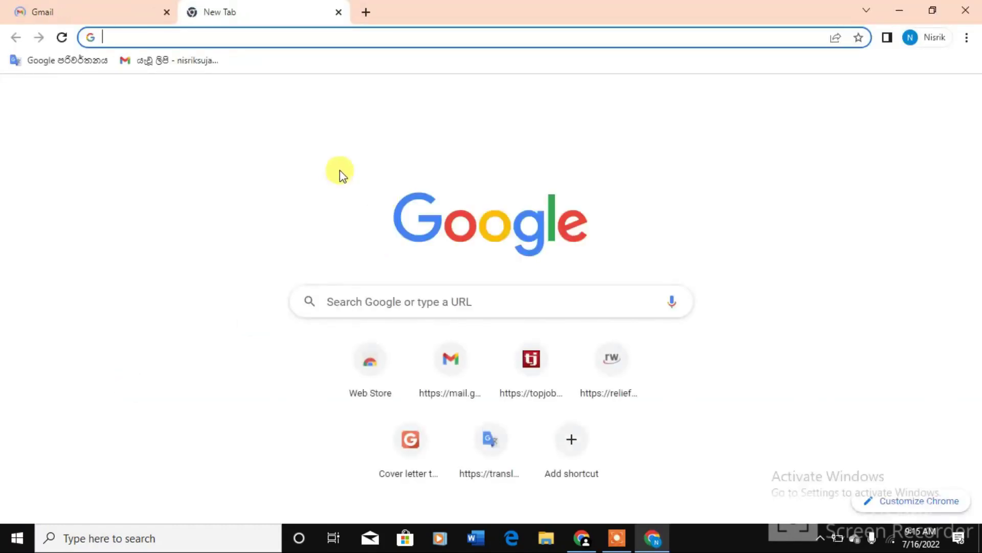
{"action": "left_click", "coordinate": [171, 11]}
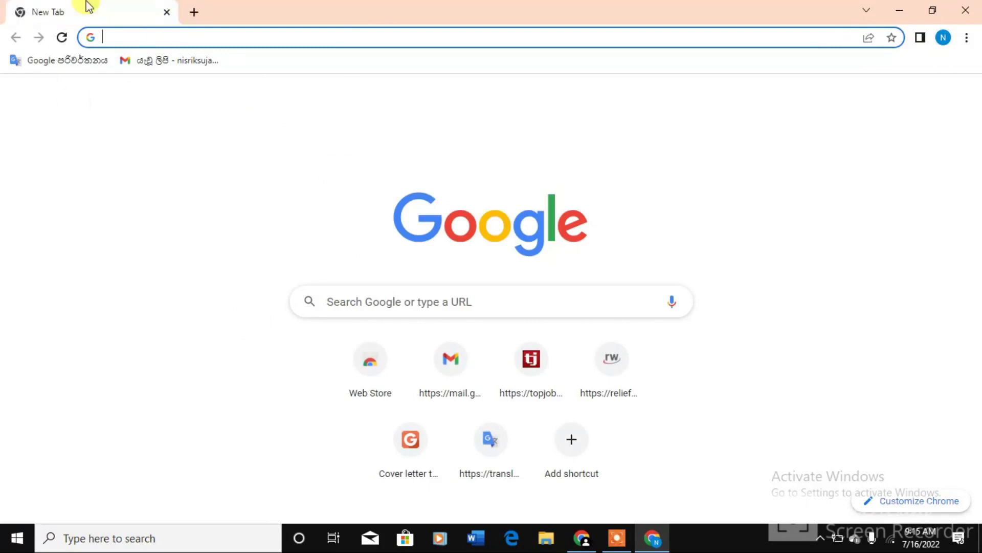
{"action": "left_click", "coordinate": [162, 37]}
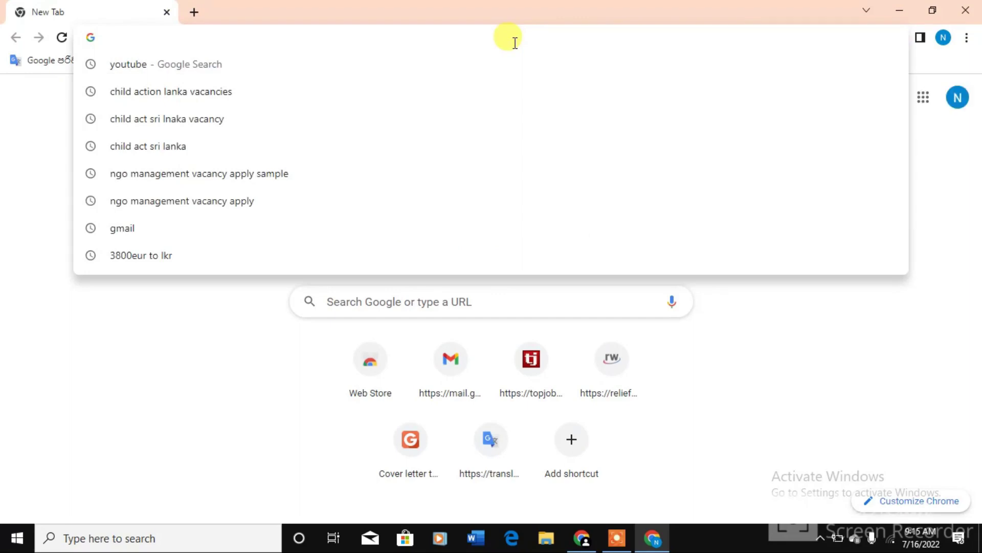
{"action": "type", "text": "fiverr"}
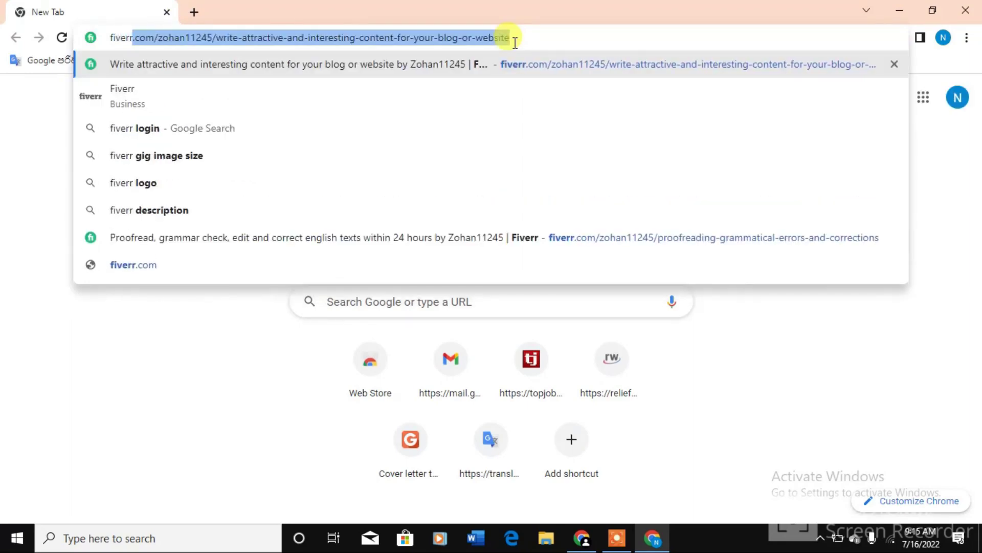
Accept the autocompleted Fiverr address and load it
{"action": "left_click", "coordinate": [514, 37]}
{"action": "key", "text": "Return"}
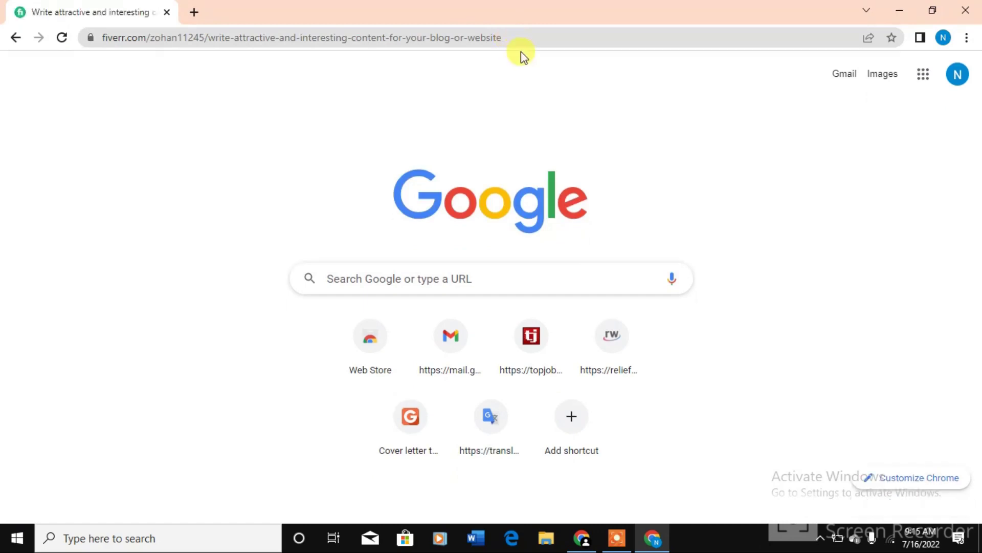